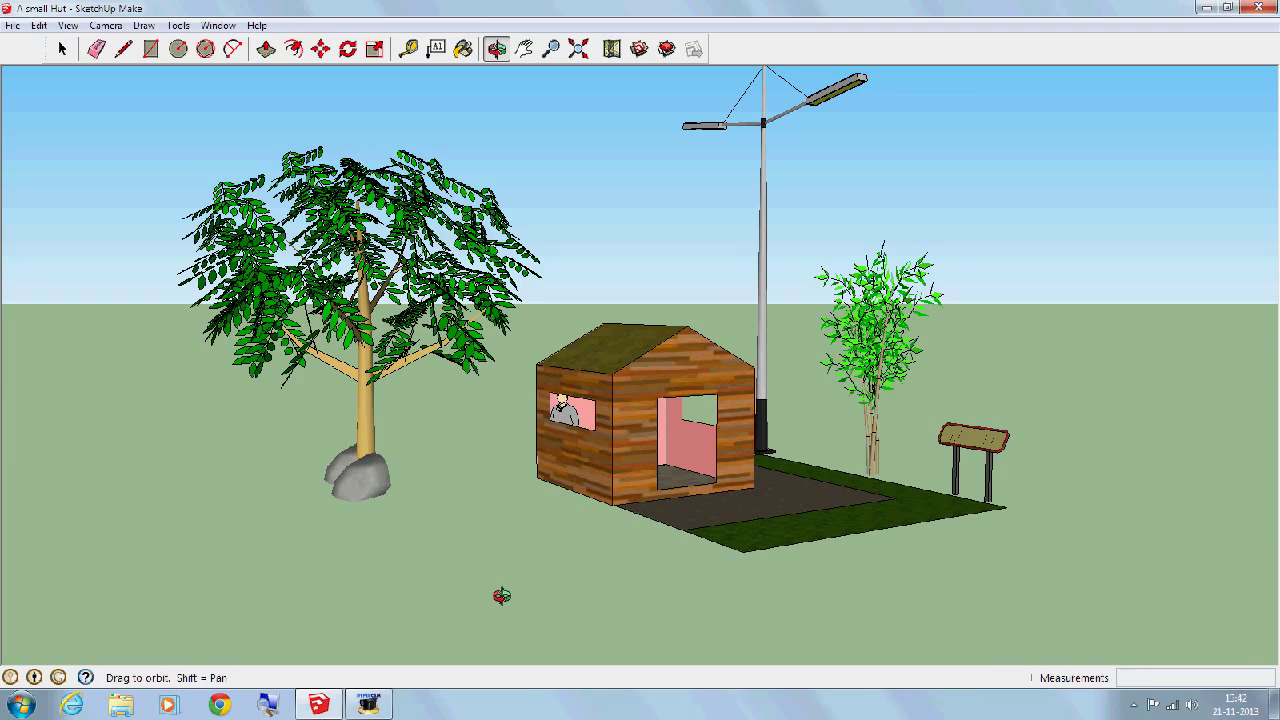
Orbit around the sample hut to a frontal view, zooming in near ground level
drag(708, 513, 1093, 618)
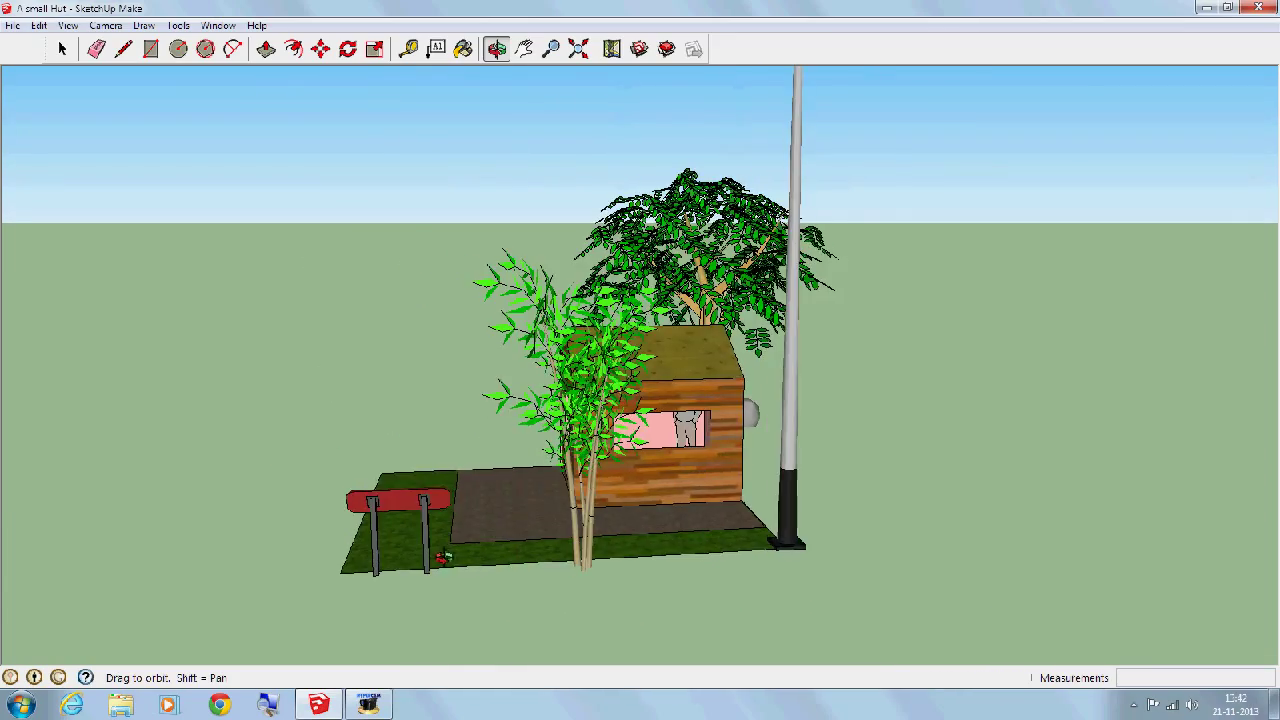
drag(445, 557, 971, 609)
scroll(707, 558, up, 3)
drag(707, 558, 425, 437)
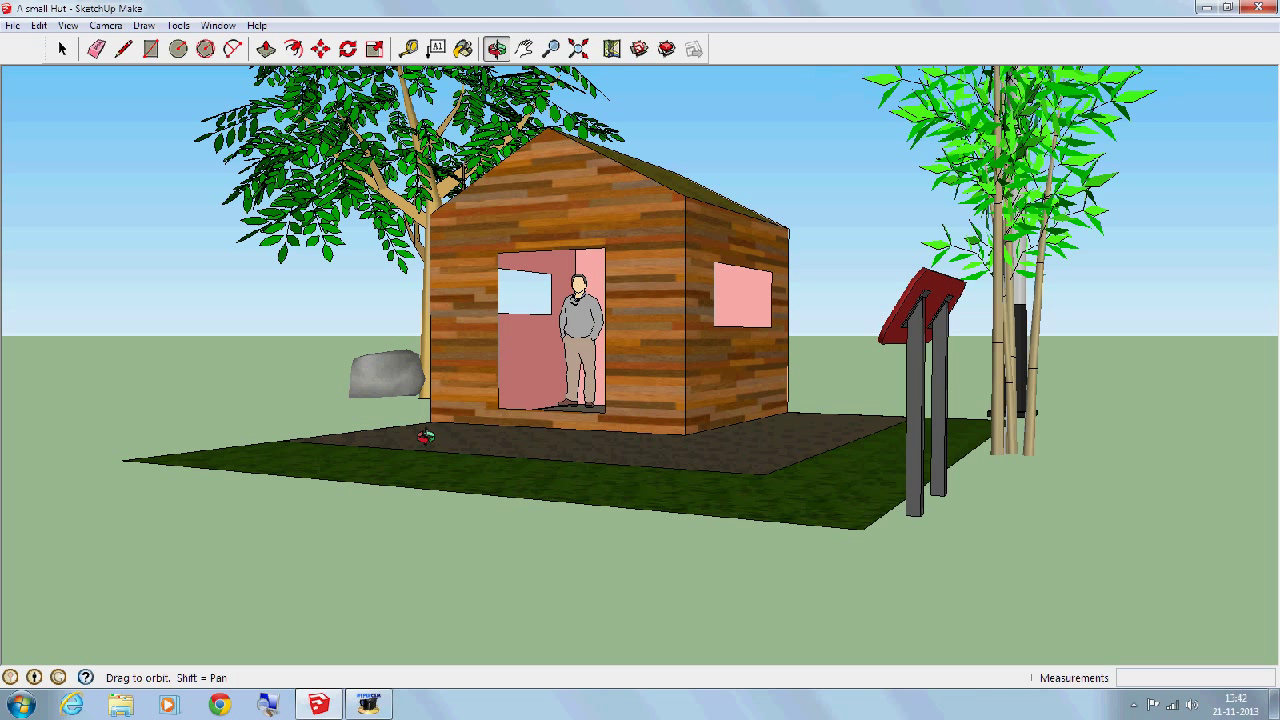
drag(425, 437, 574, 515)
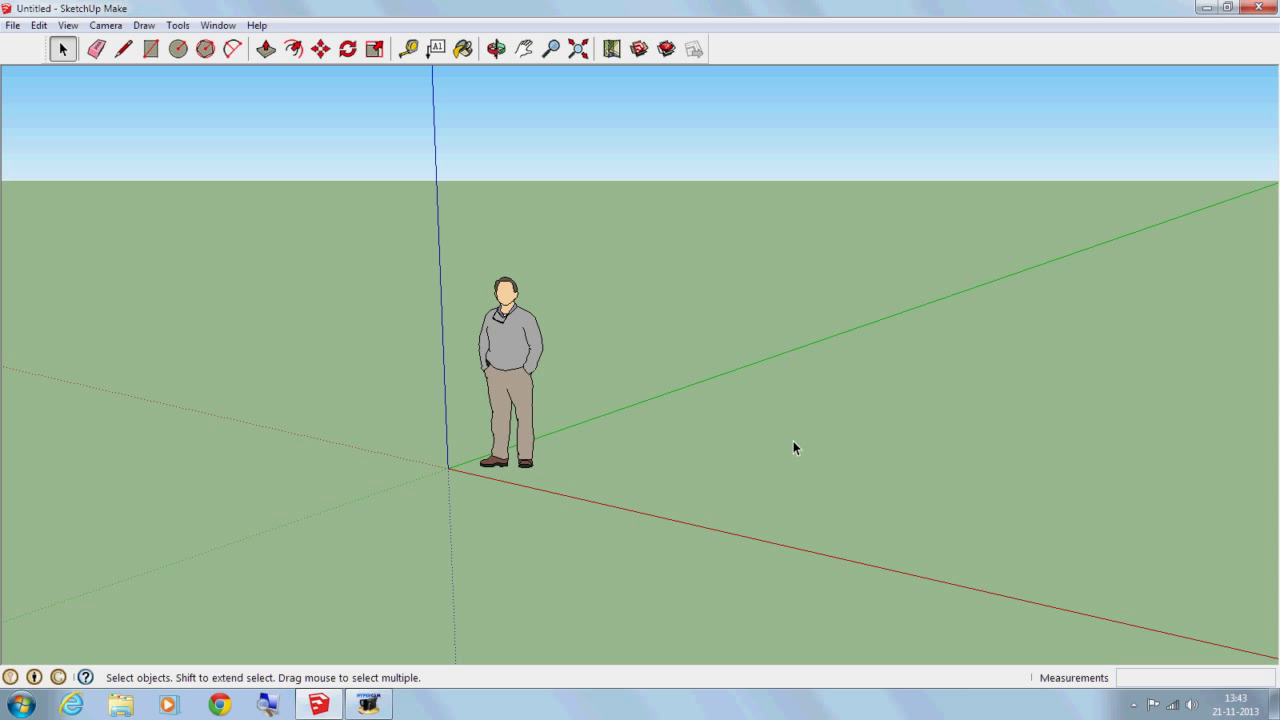
Magnify the screen to show the toolbars up close, then select the scale figure at the origin
key(super+plus)
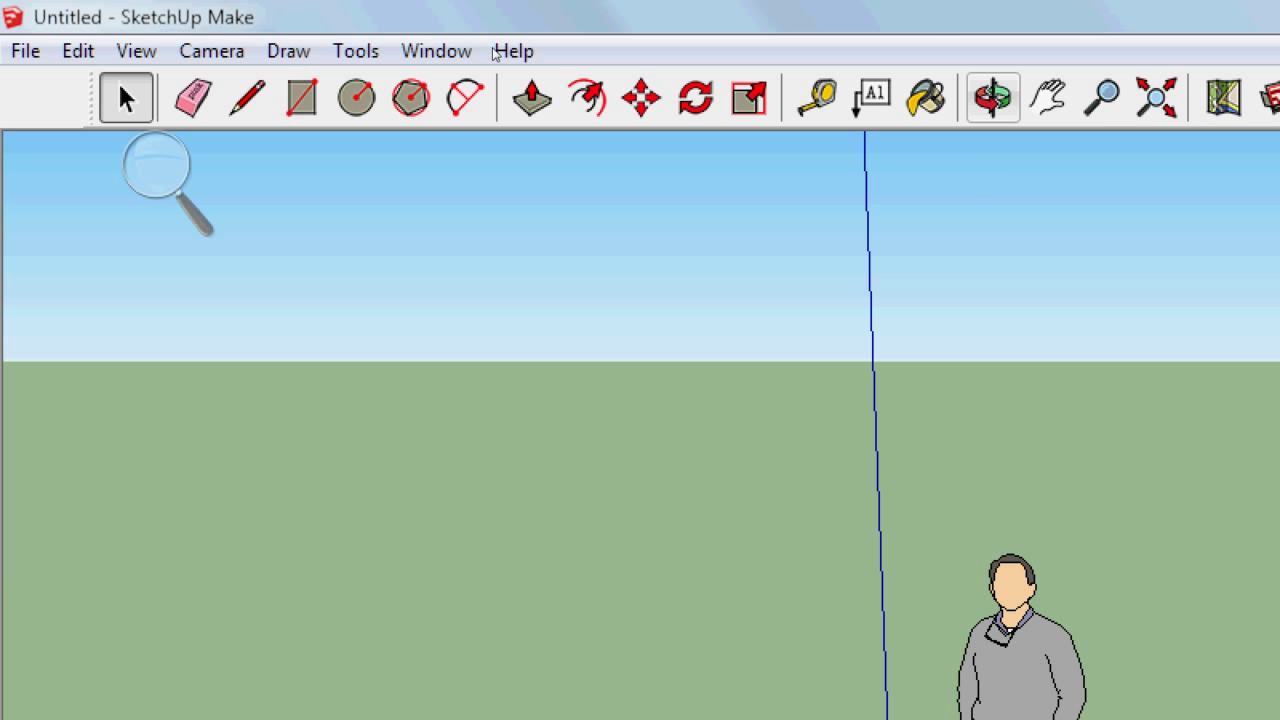
key(super+plus)
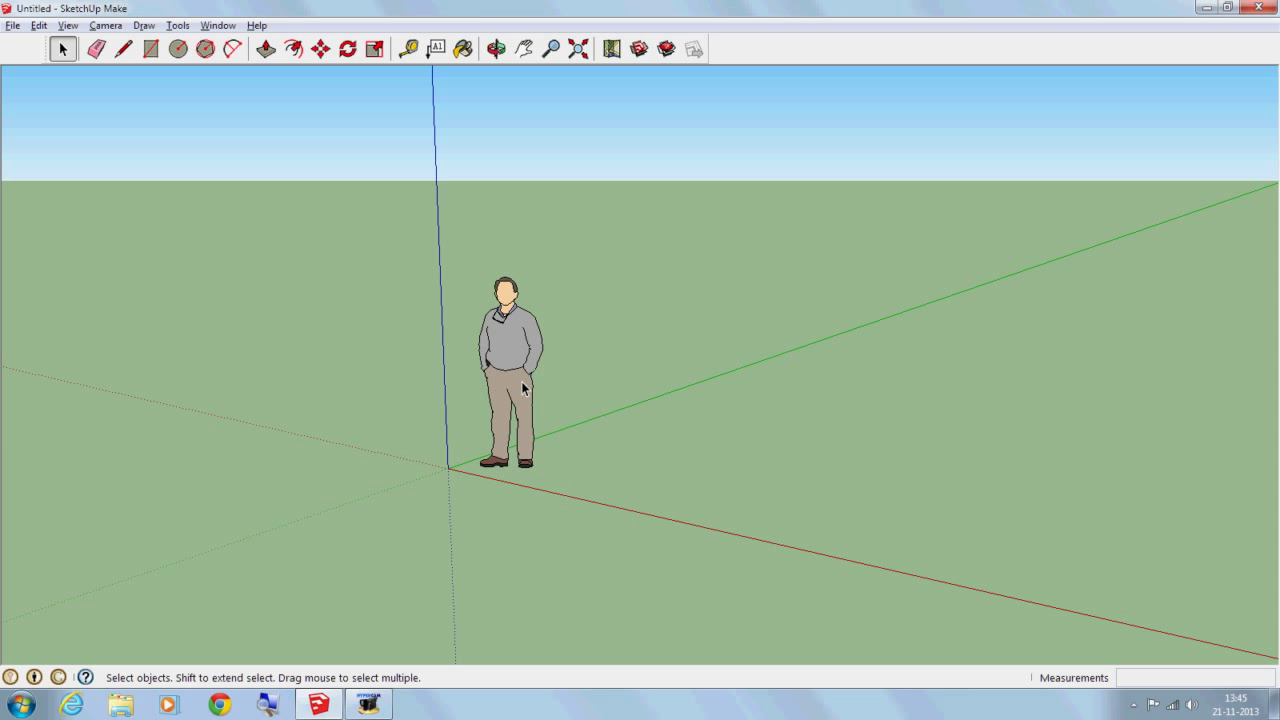
click(516, 376)
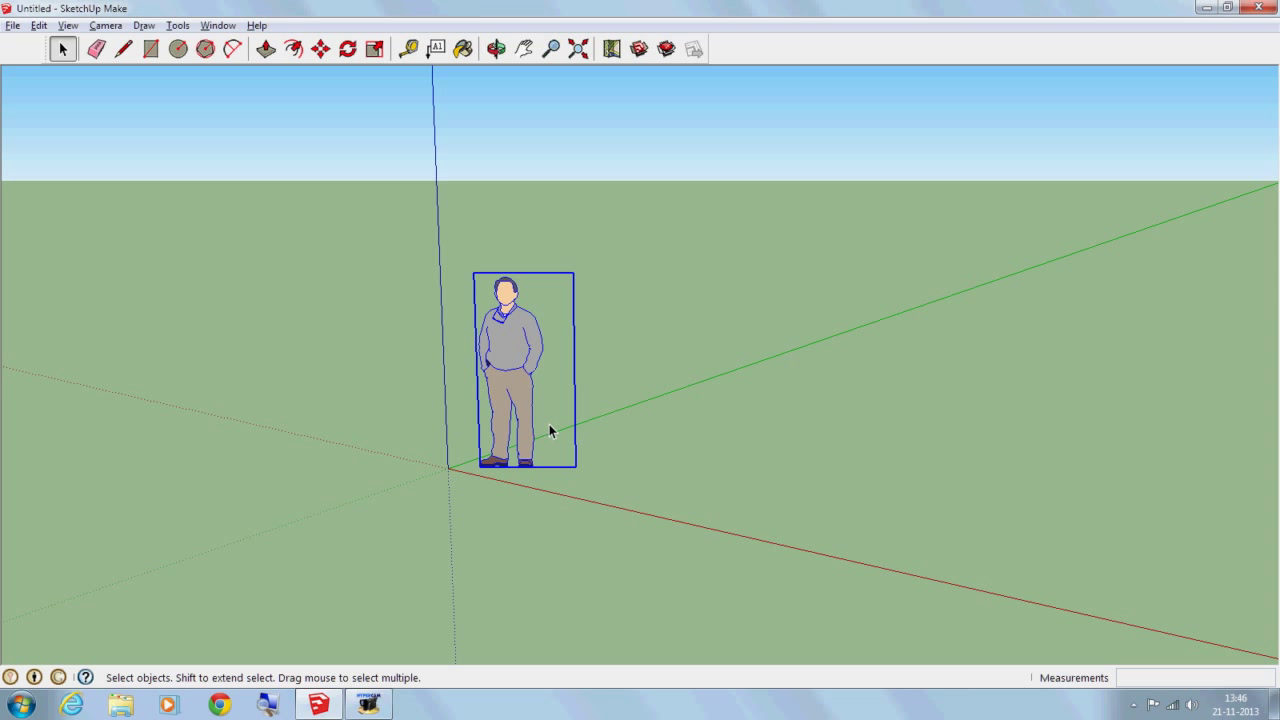
Draw a 10' x 10' floor rectangle on the ground starting at the origin
click(151, 52)
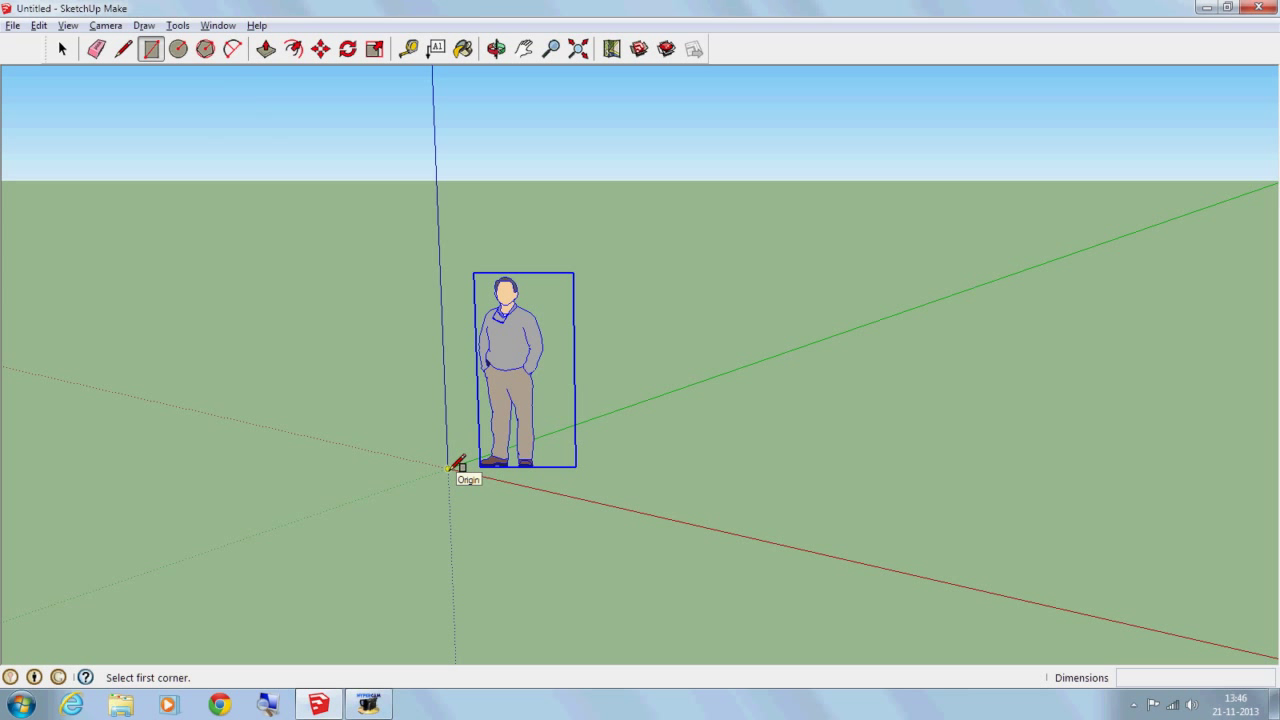
click(449, 468)
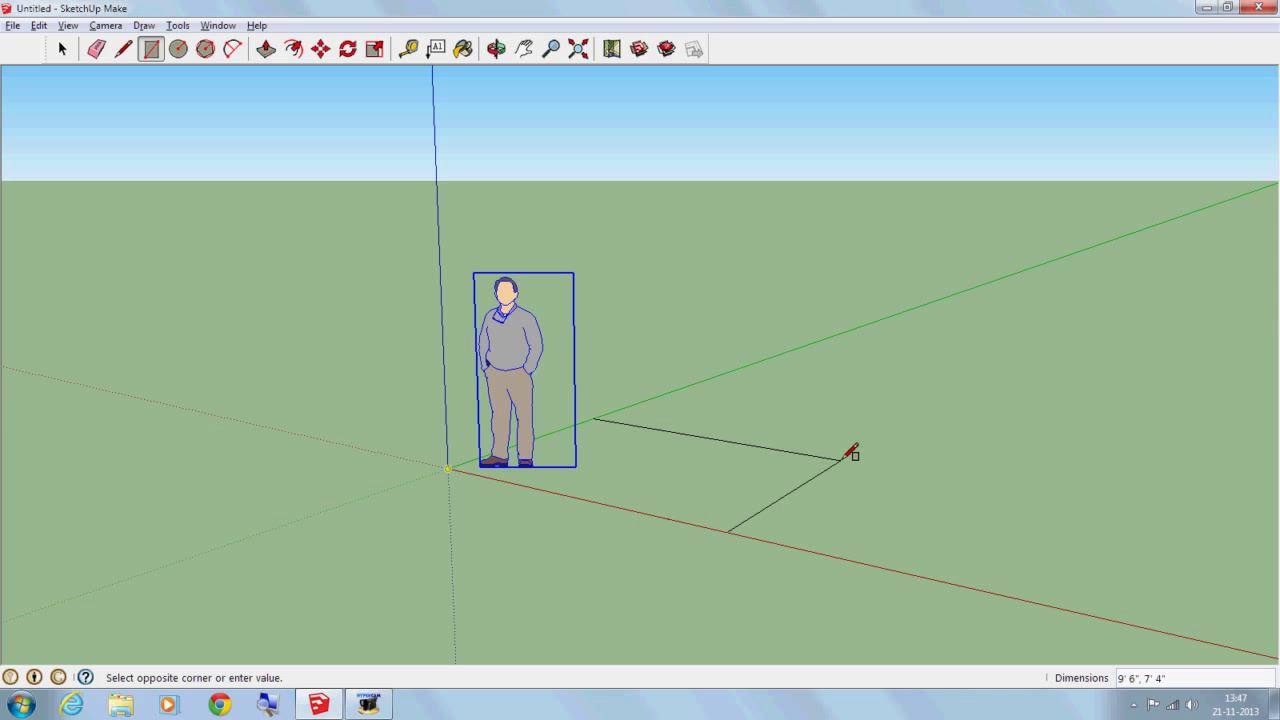
click(842, 459)
text(10)
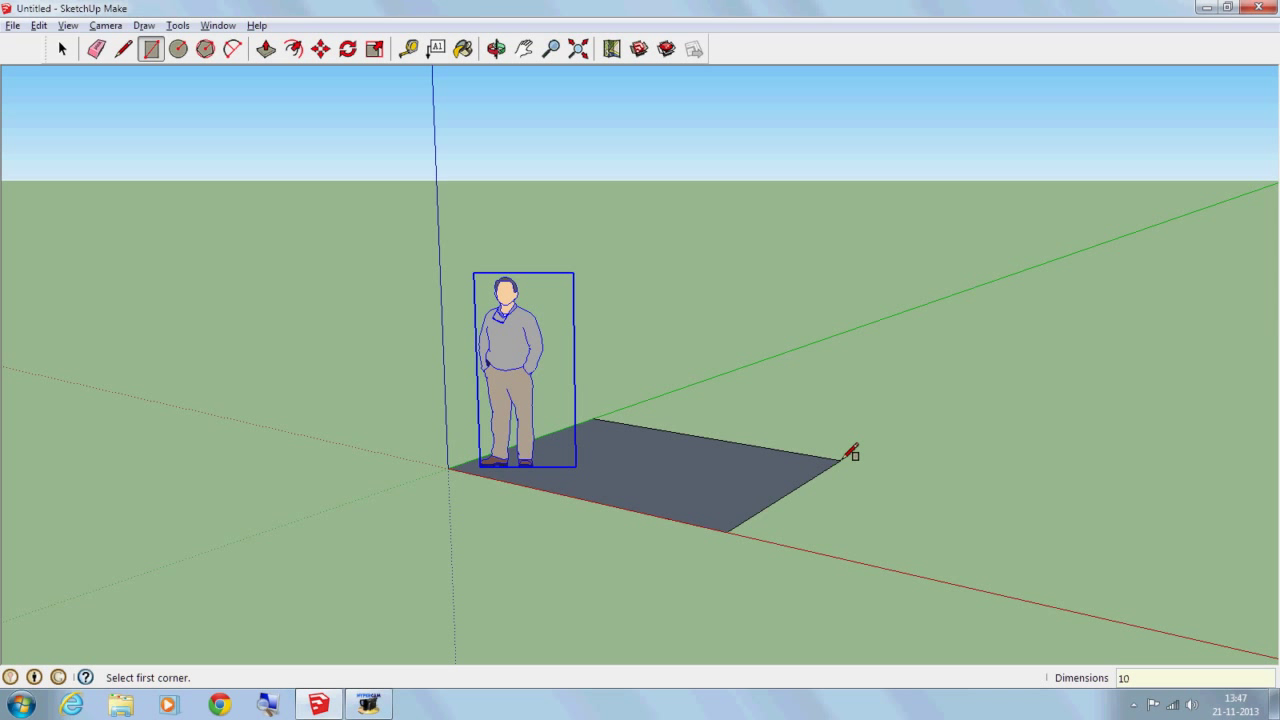
text(',10')
key(Return)
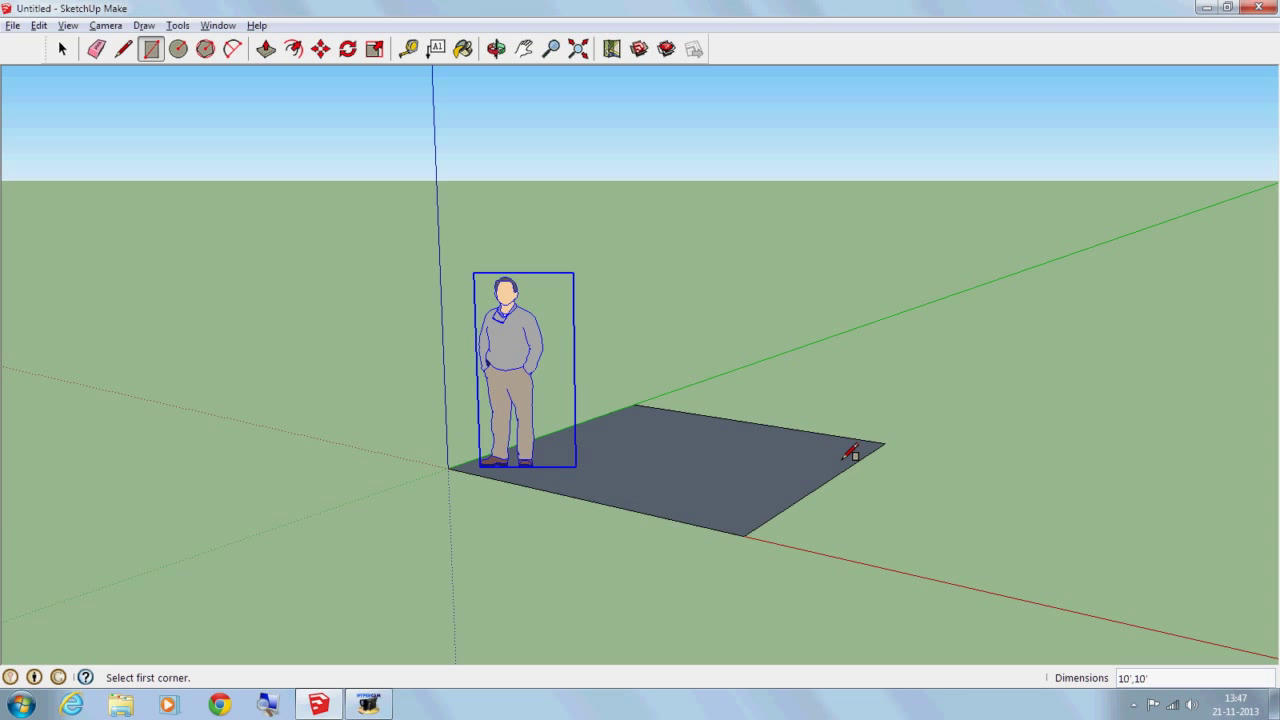
Orbit around the floor and figure, then switch to the standard Right view
click(500, 52)
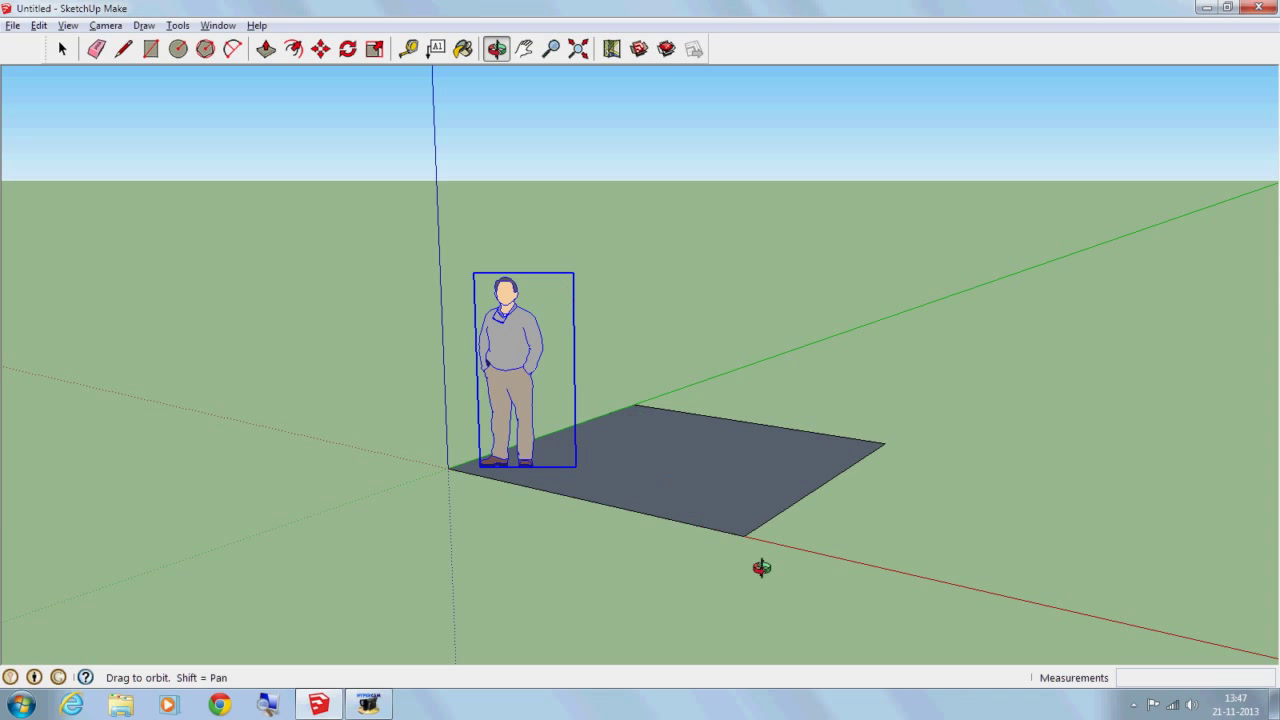
drag(809, 583, 430, 557)
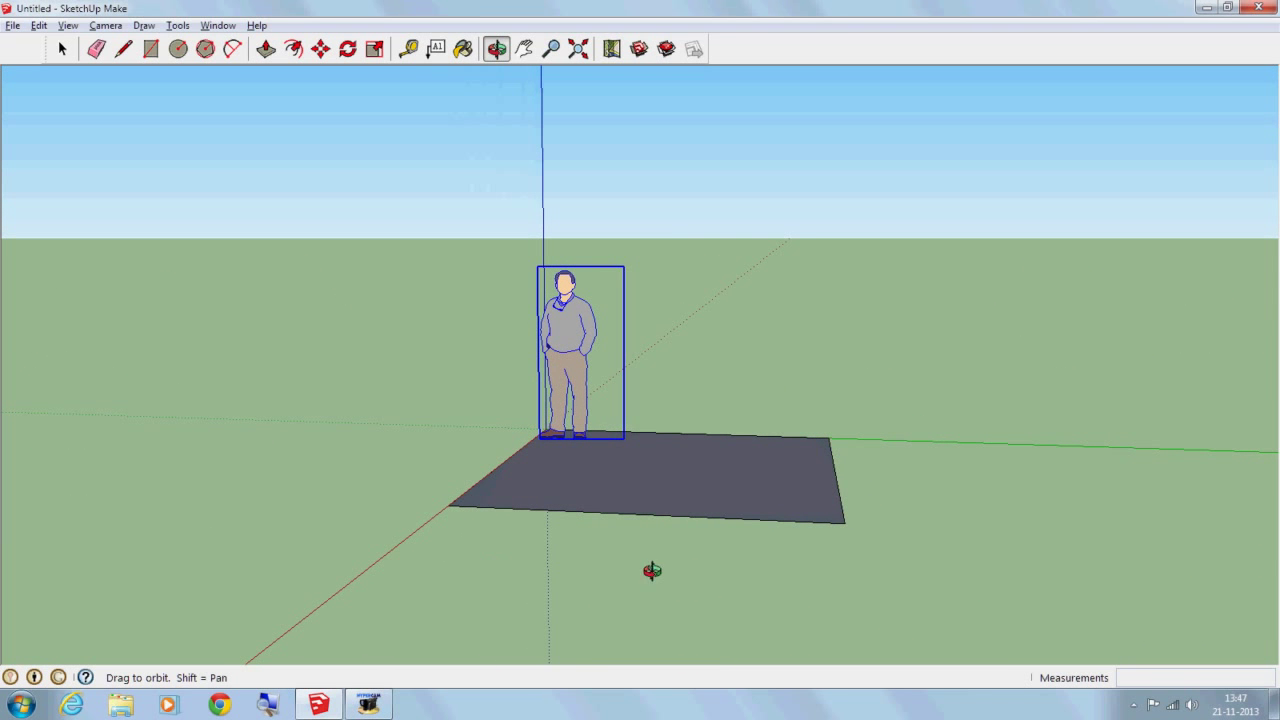
drag(896, 579, 371, 583)
drag(810, 588, 994, 594)
drag(644, 595, 898, 600)
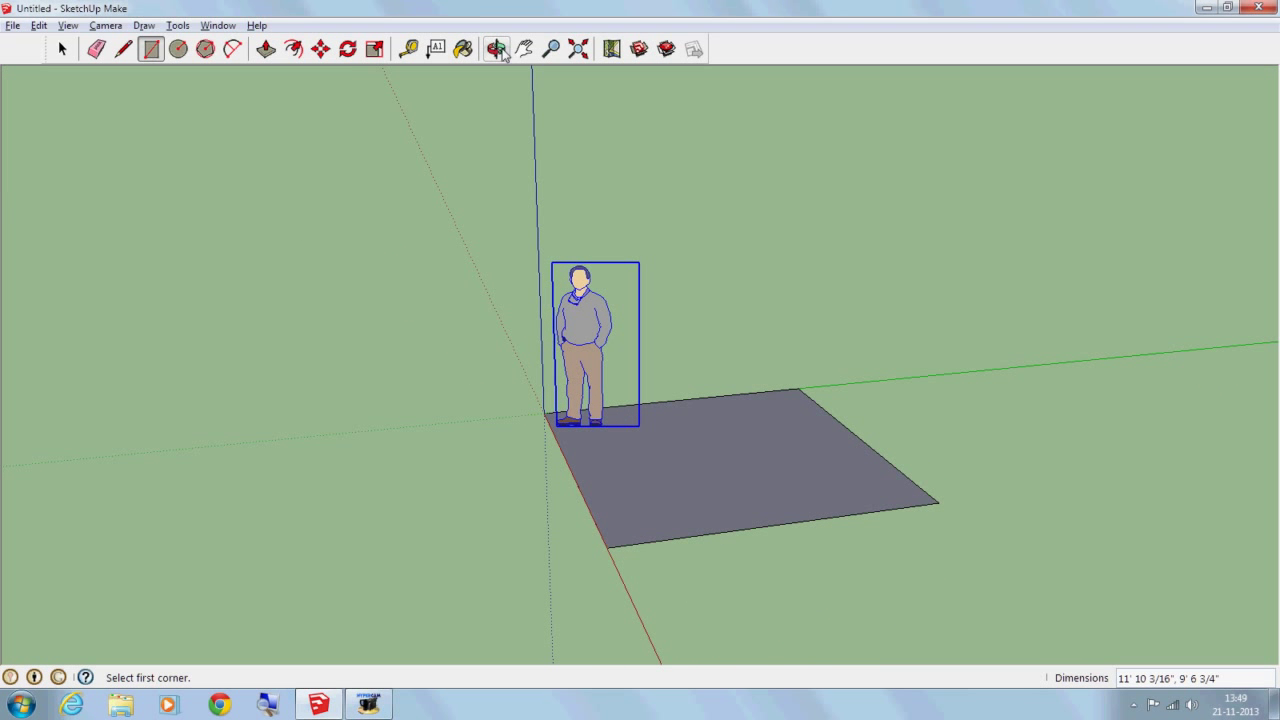
drag(766, 583, 686, 477)
key(F4)
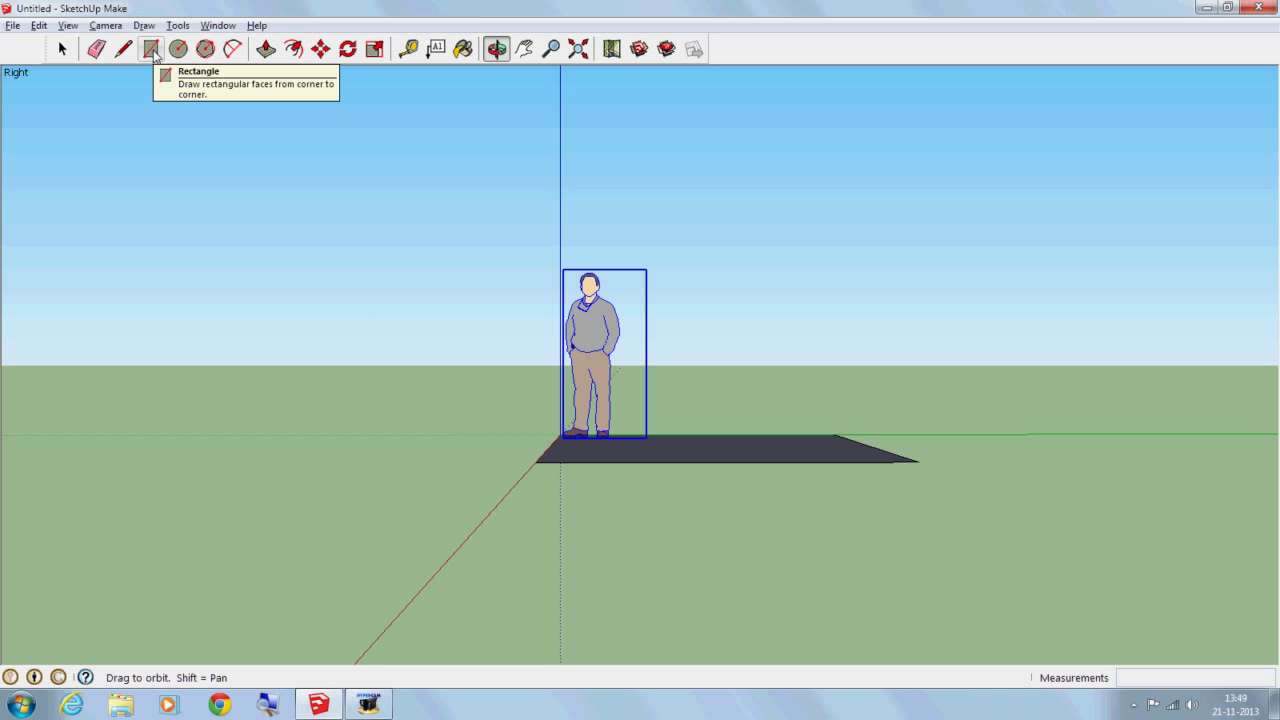
Draw an upright 10' x 10' wall rectangle from the floor's corner at the origin
click(151, 48)
click(537, 462)
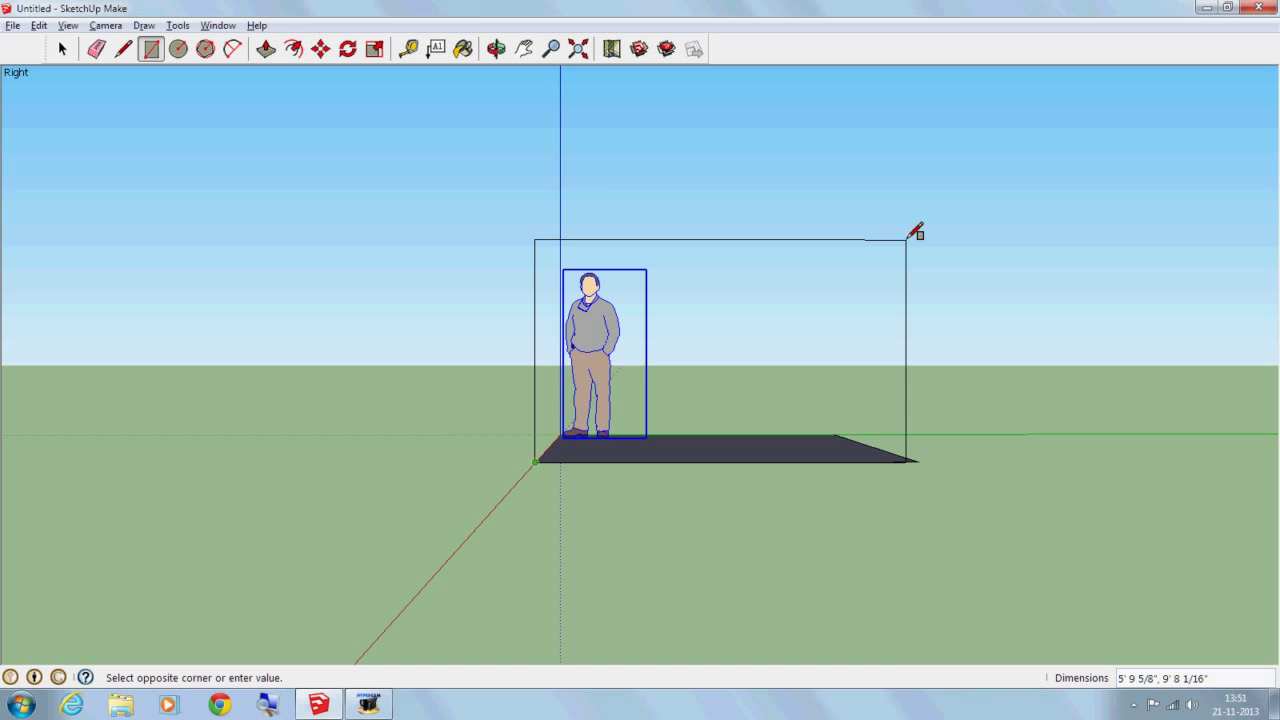
text(10',10')
key(Return)
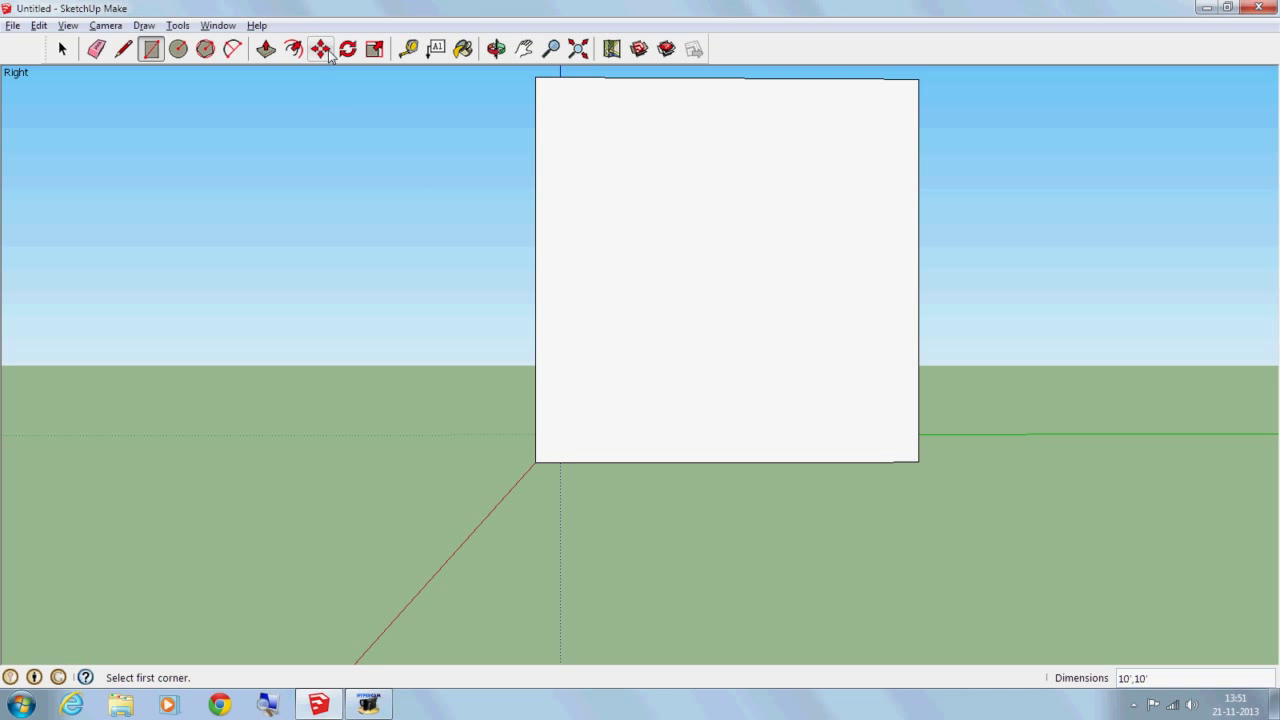
Select the new wall face and orbit into a 3D perspective of the floor and wall
click(61, 52)
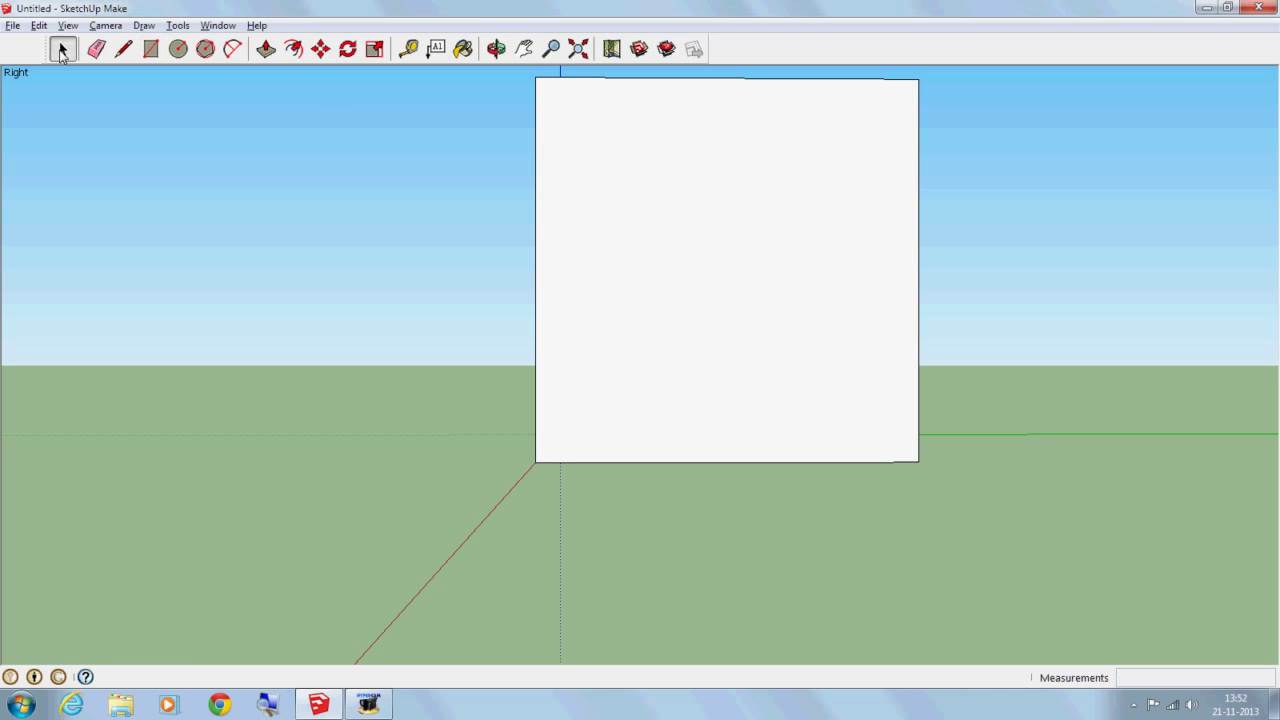
click(666, 222)
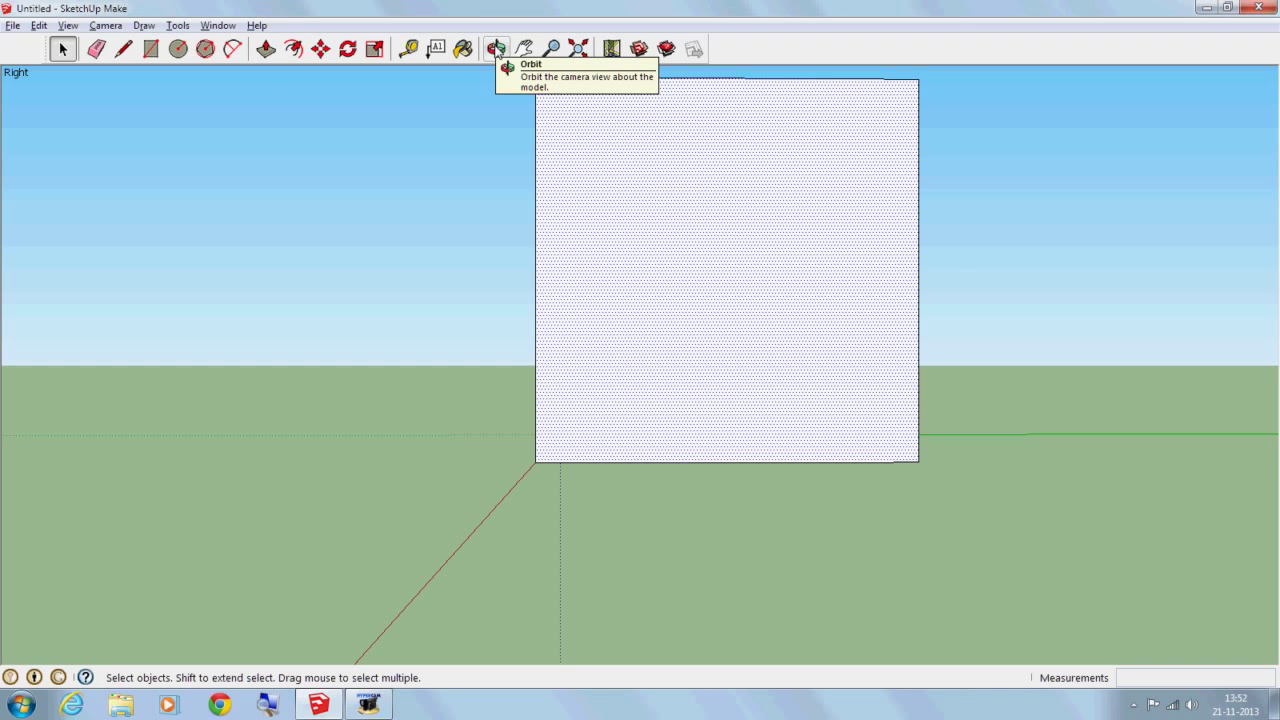
click(497, 50)
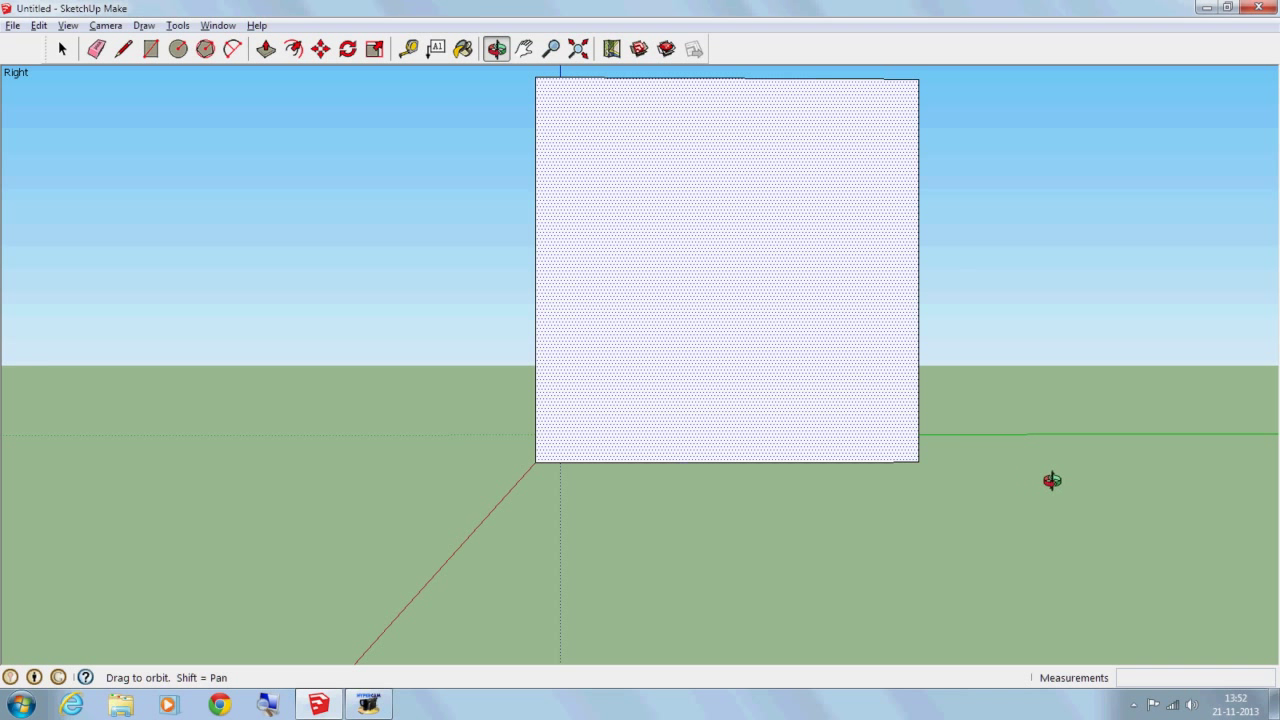
drag(1106, 400, 145, 497)
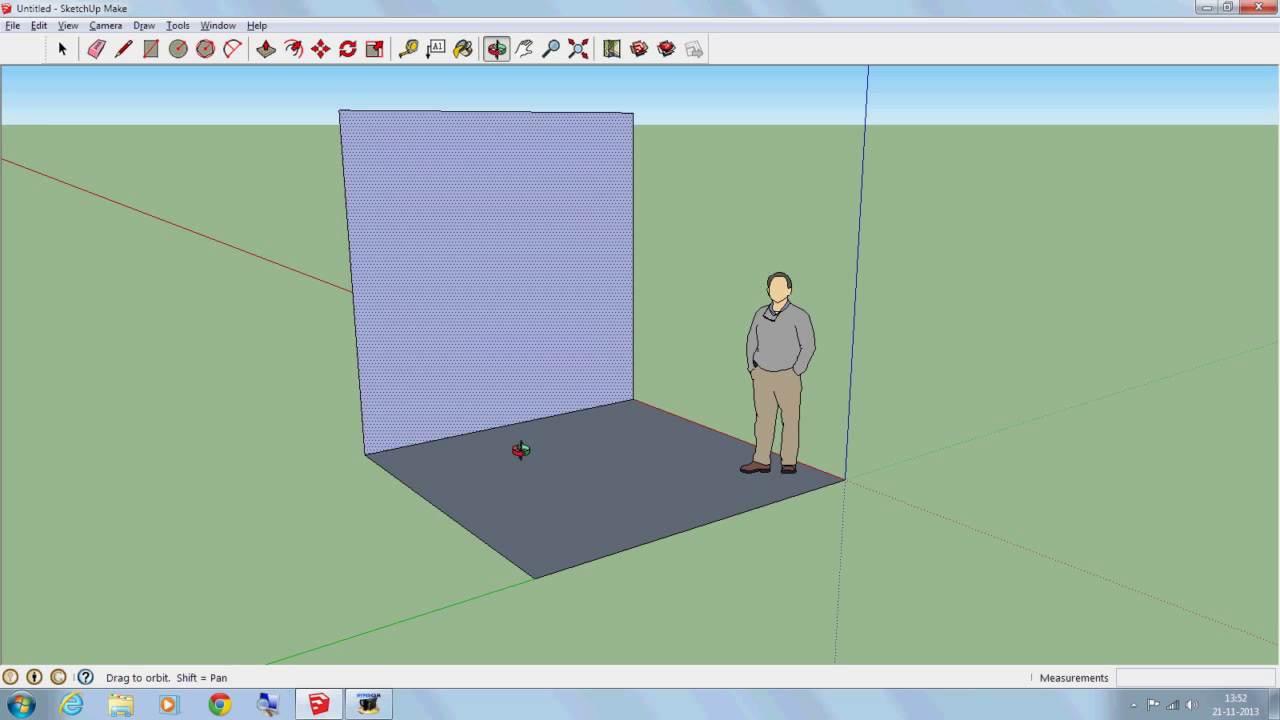
drag(309, 523, 582, 557)
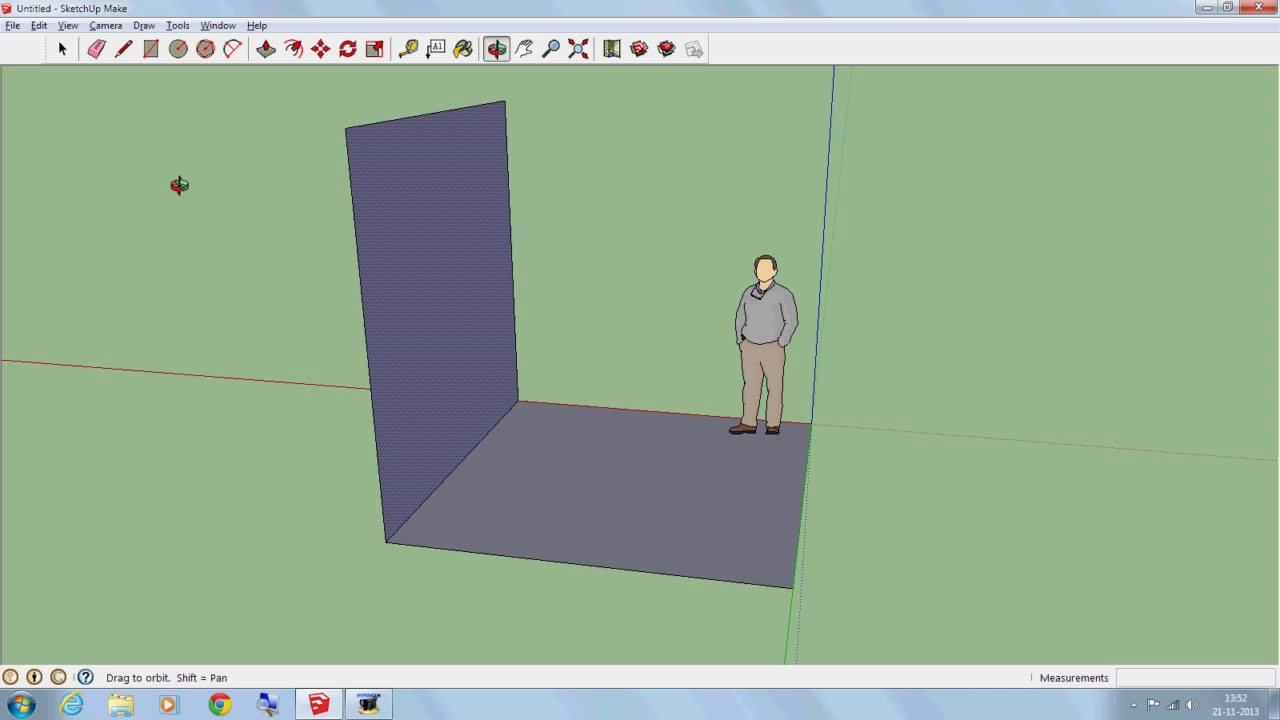
Draw lines from the wall's top corner across and down to the floor corner, forming a second wall
click(124, 50)
click(505, 101)
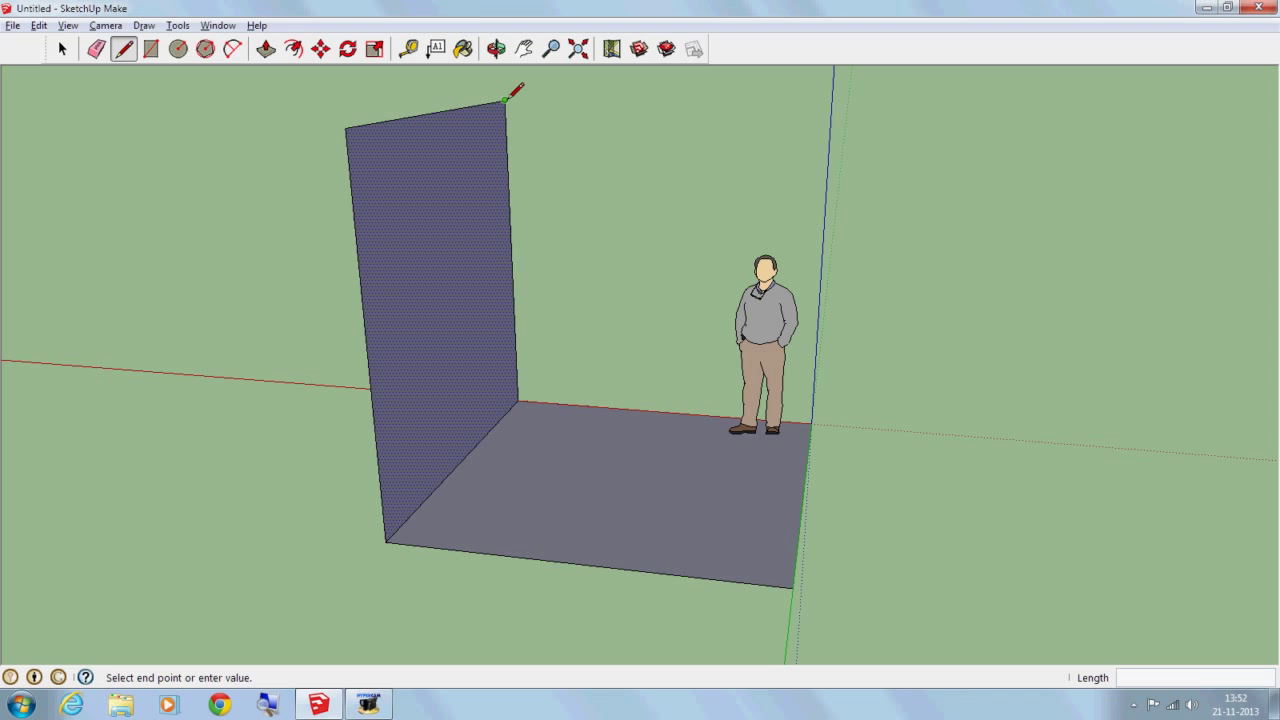
click(830, 103)
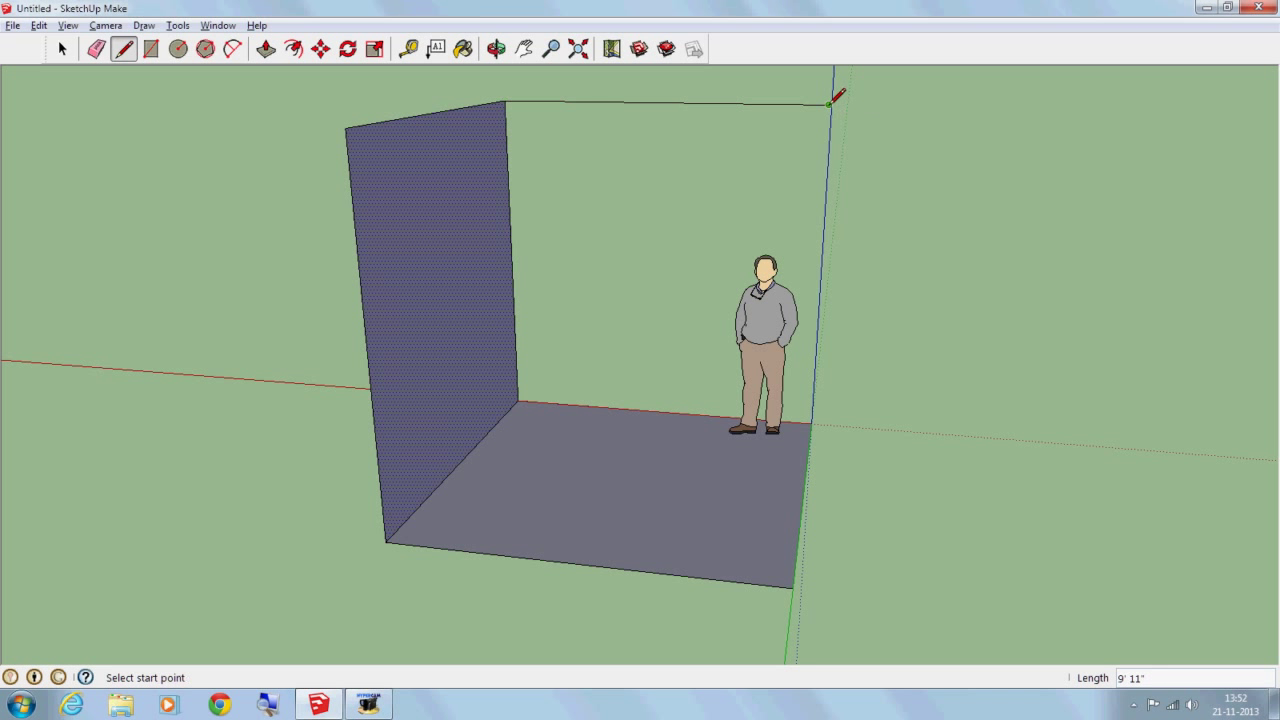
click(830, 103)
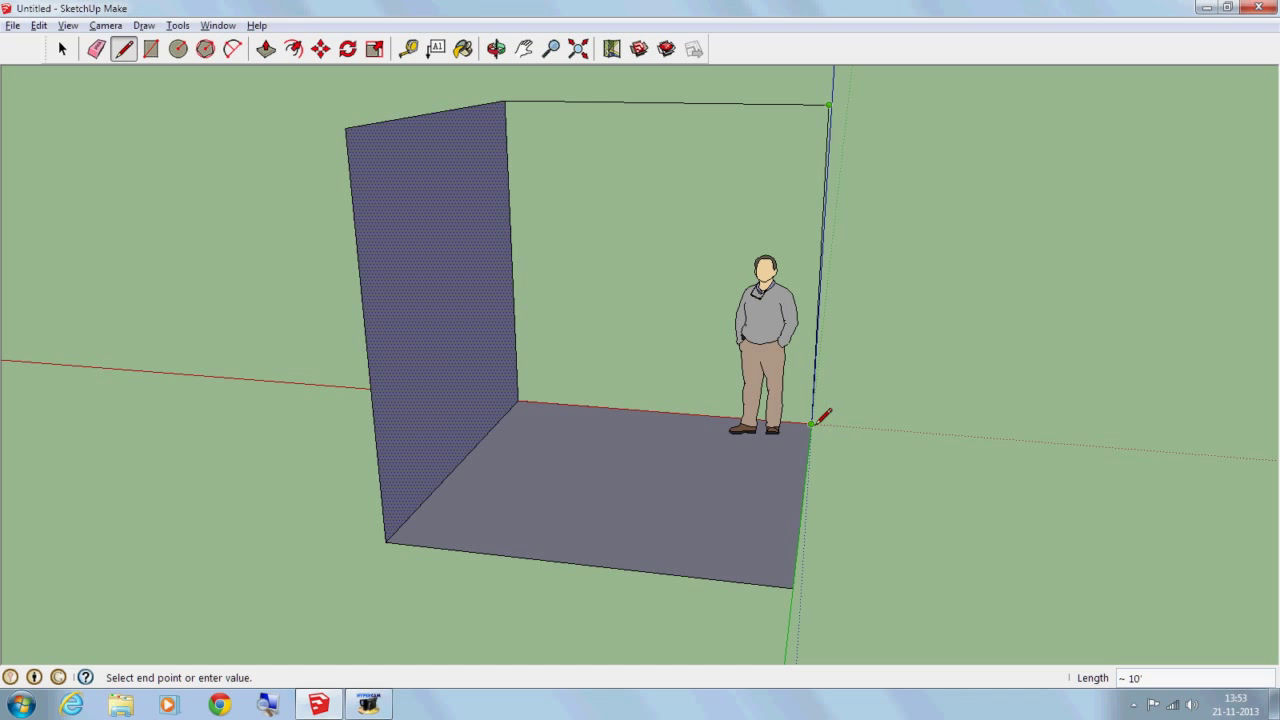
click(812, 424)
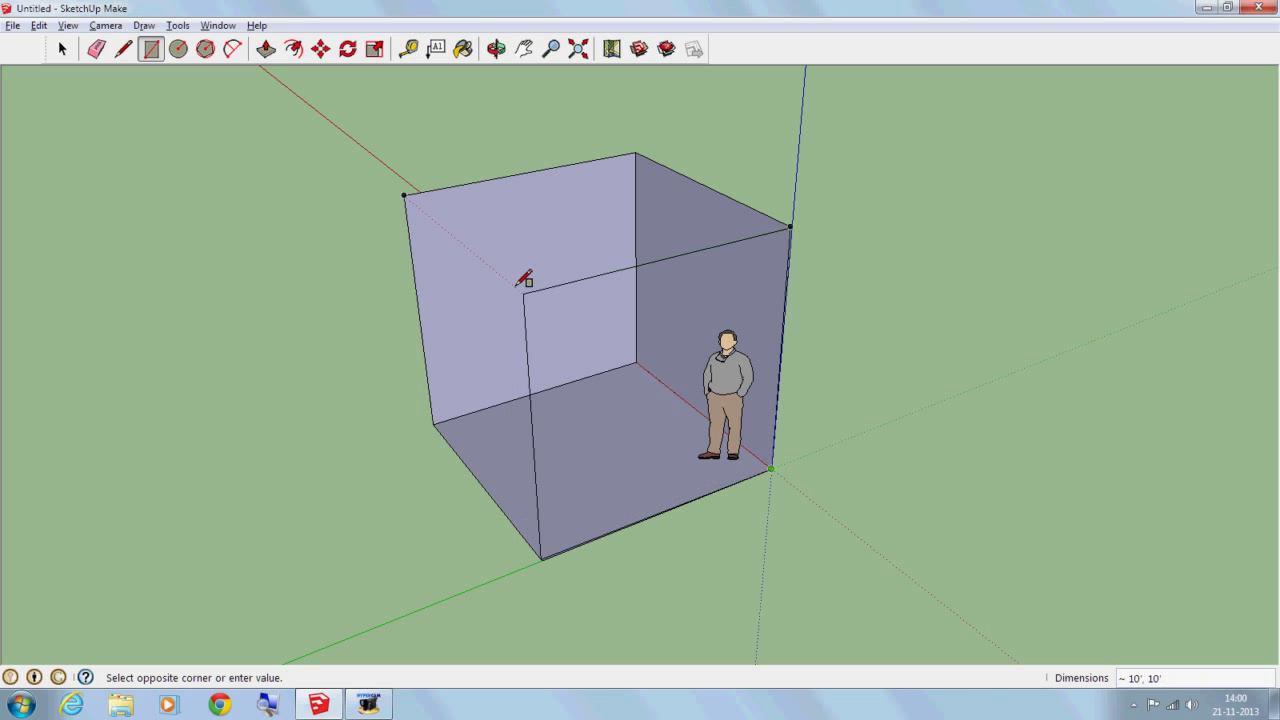
Finish the third wall rectangle at its opposite corner and orbit toward the box's open side
click(524, 293)
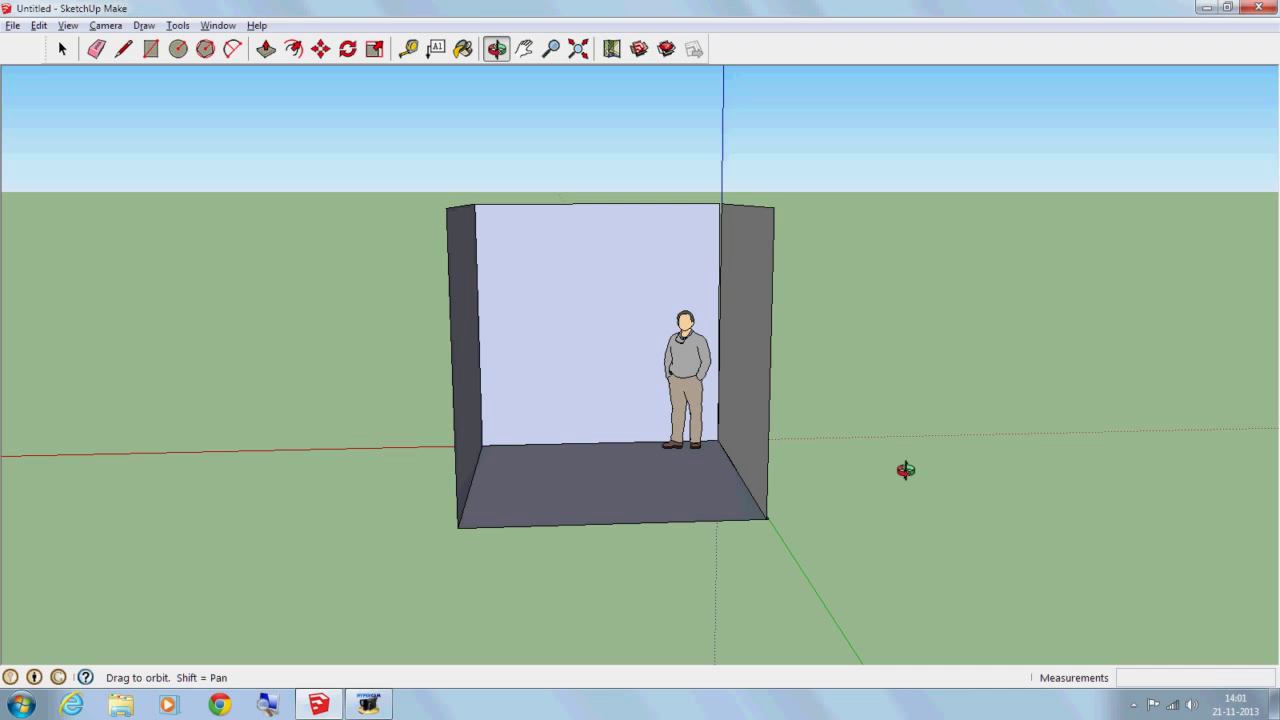
mouse_move(906, 466)
mouse_down()
mouse_move(909, 434)
mouse_move(1020, 423)
mouse_move(918, 498)
mouse_move(918, 461)
mouse_move(906, 459)
mouse_up()
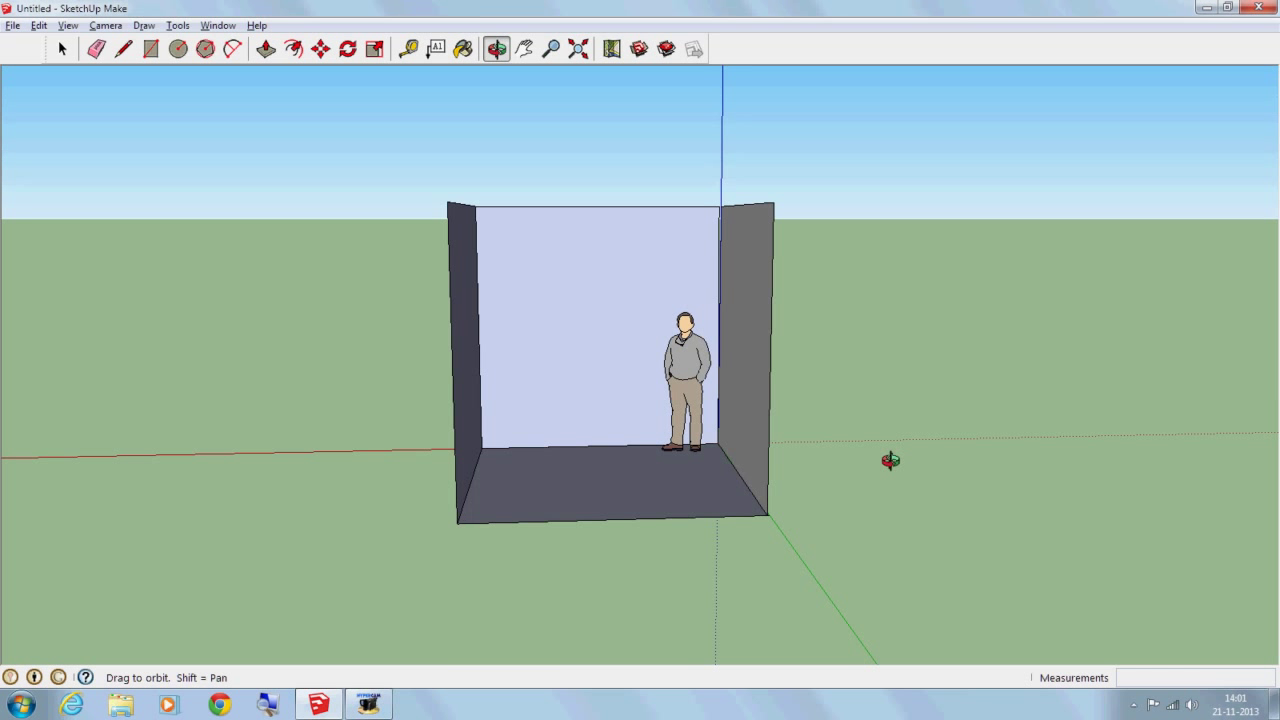
Draw a line between the side walls' top corners to close the front, then orbit above
click(128, 42)
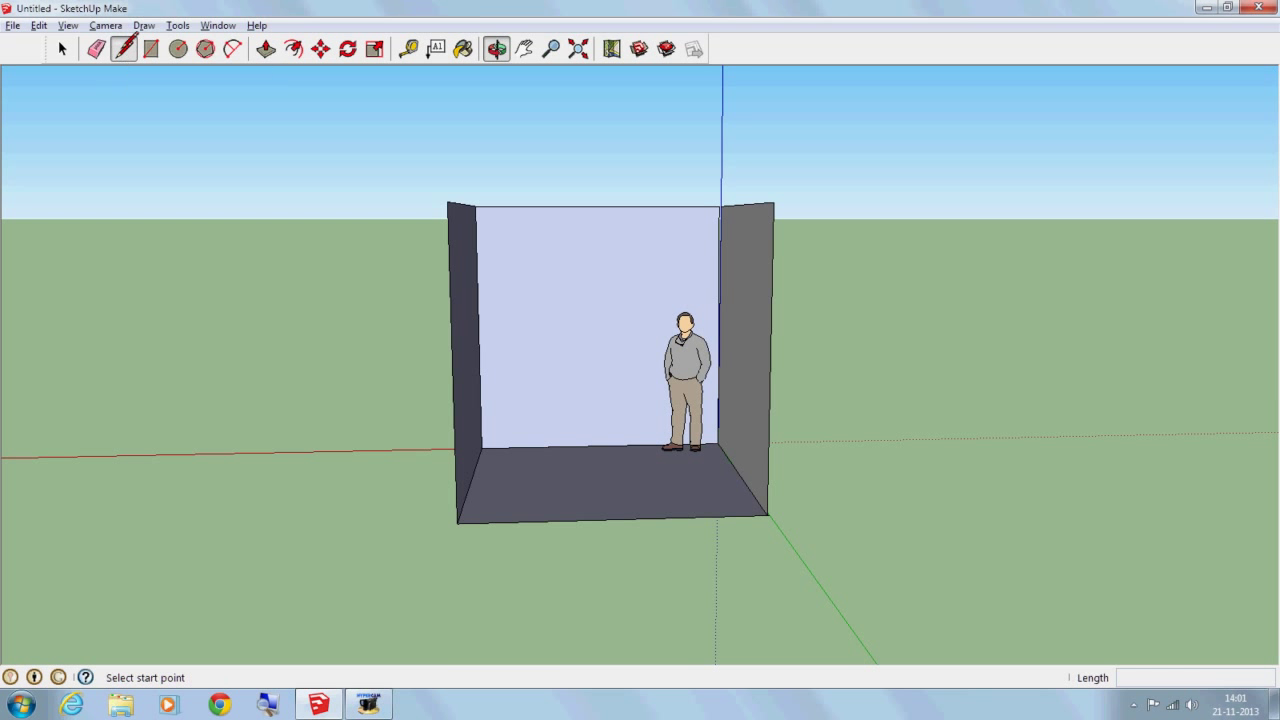
click(448, 202)
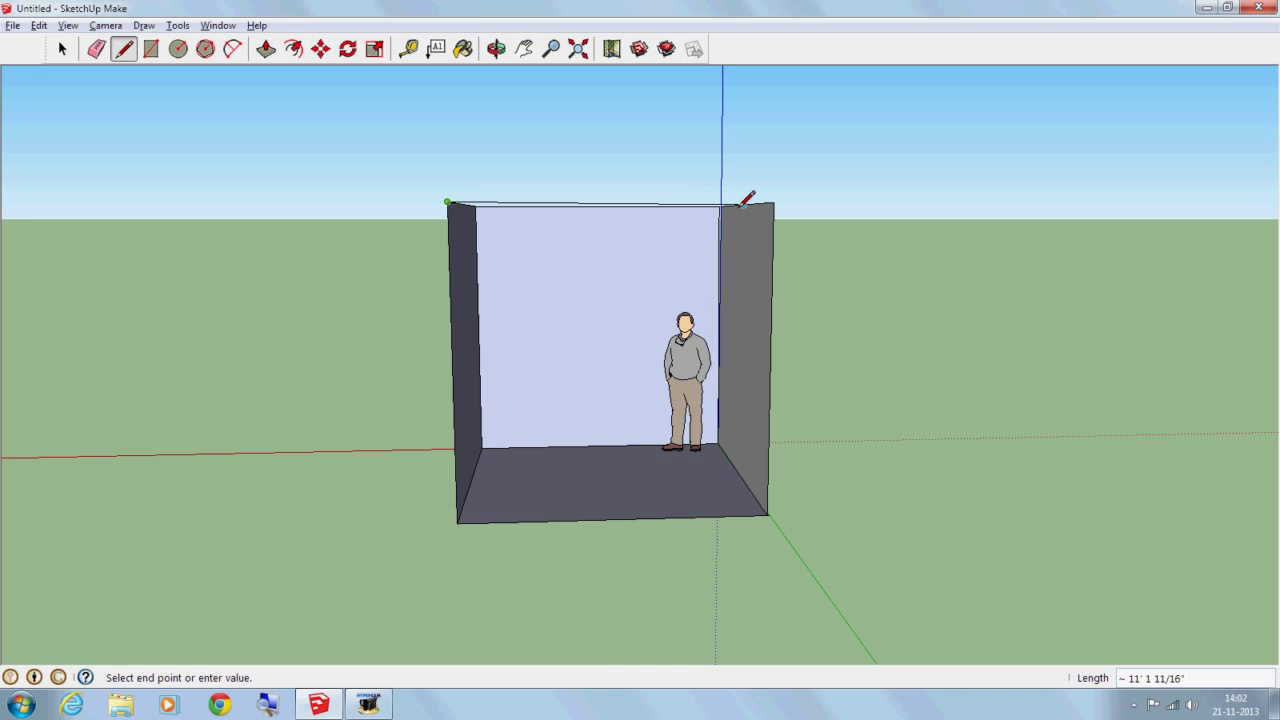
click(773, 202)
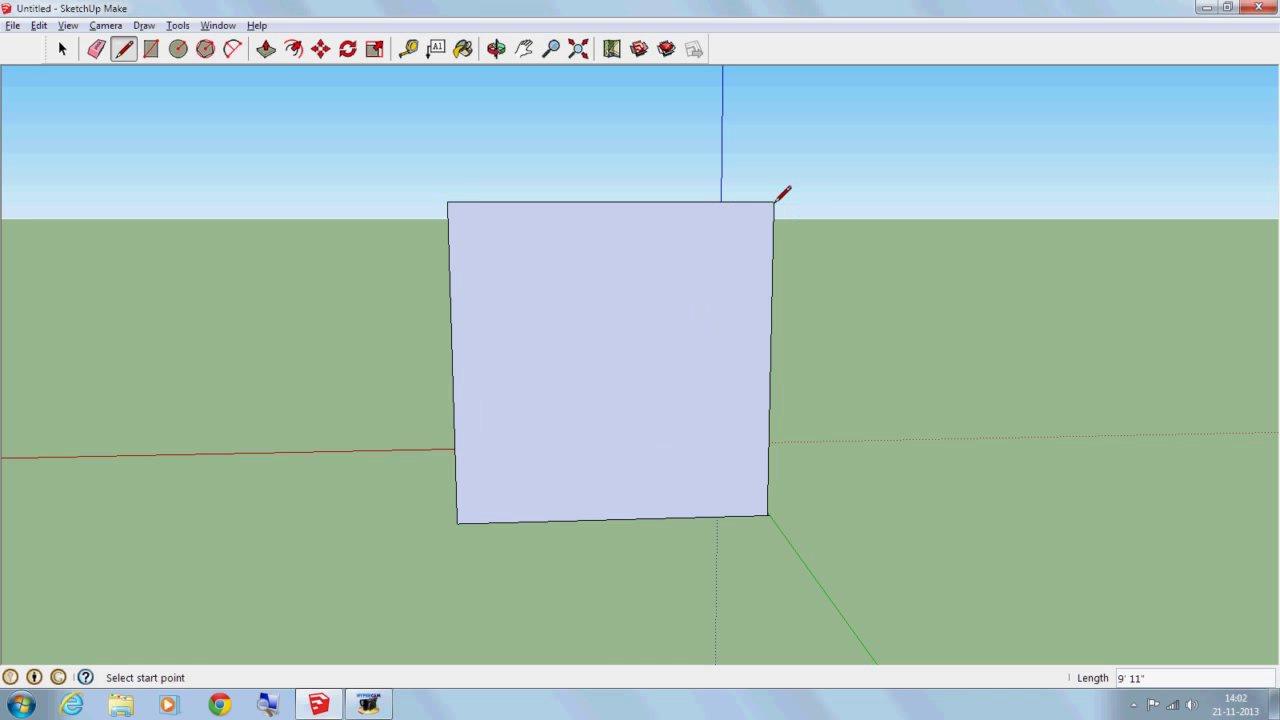
middle_drag(783, 193, 223, 66)
Draw the roof rectangle between opposite top corners, then orbit to view the closed cube
click(151, 48)
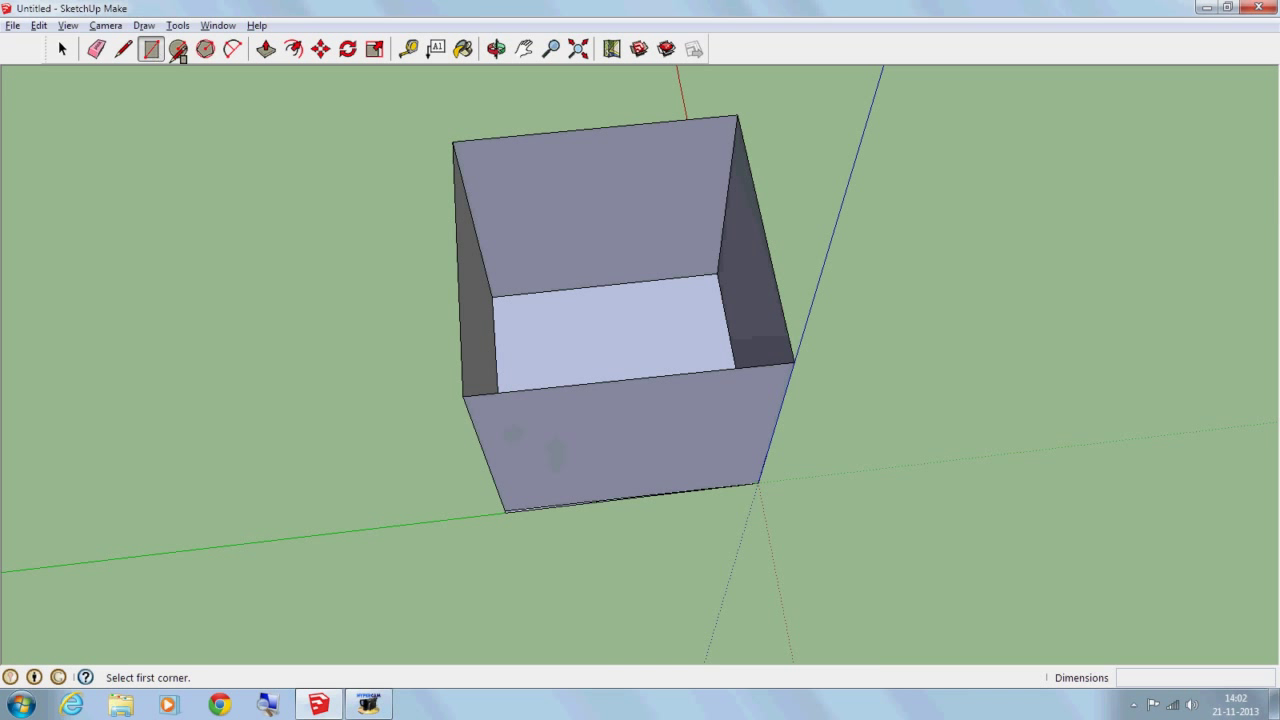
click(453, 143)
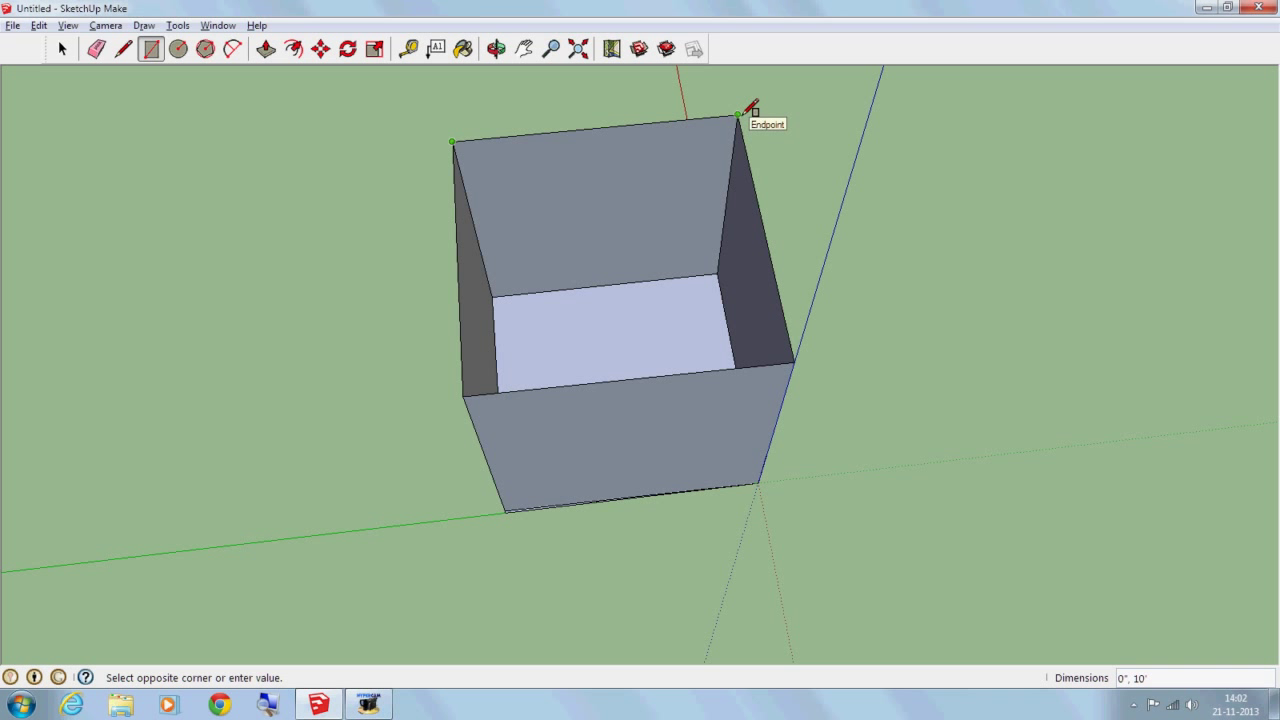
click(798, 352)
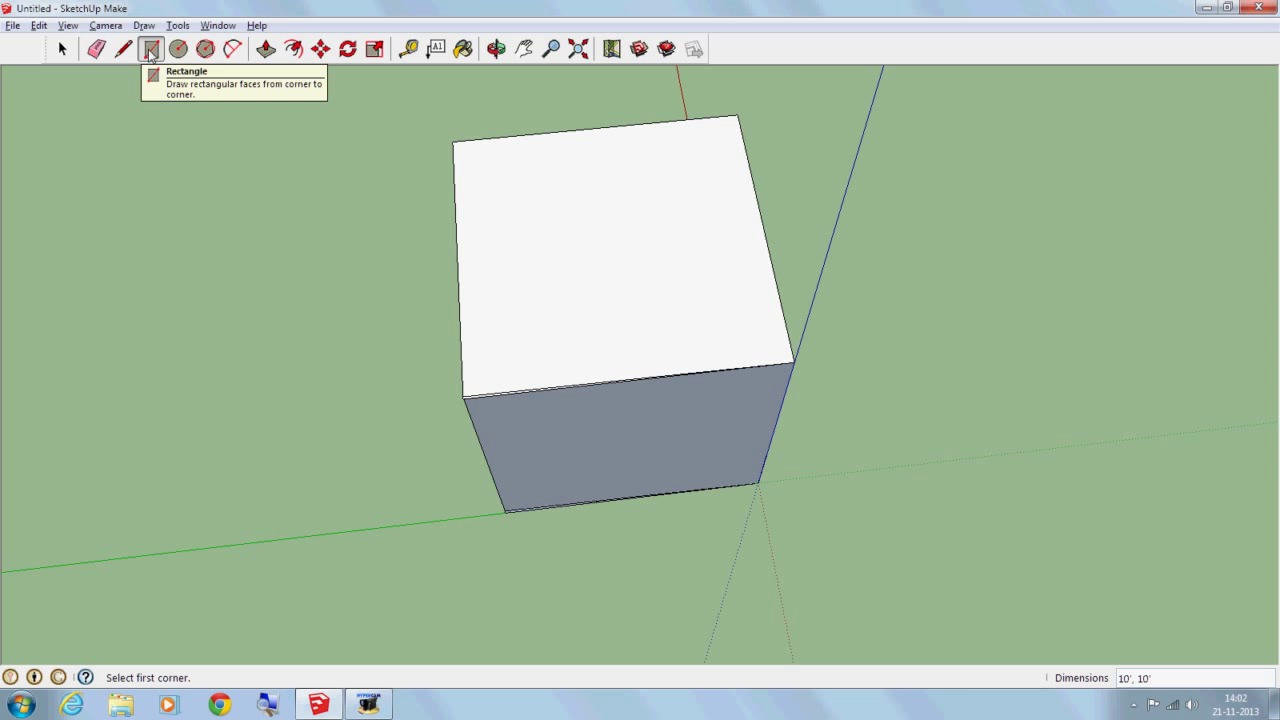
click(496, 48)
drag(350, 395, 847, 607)
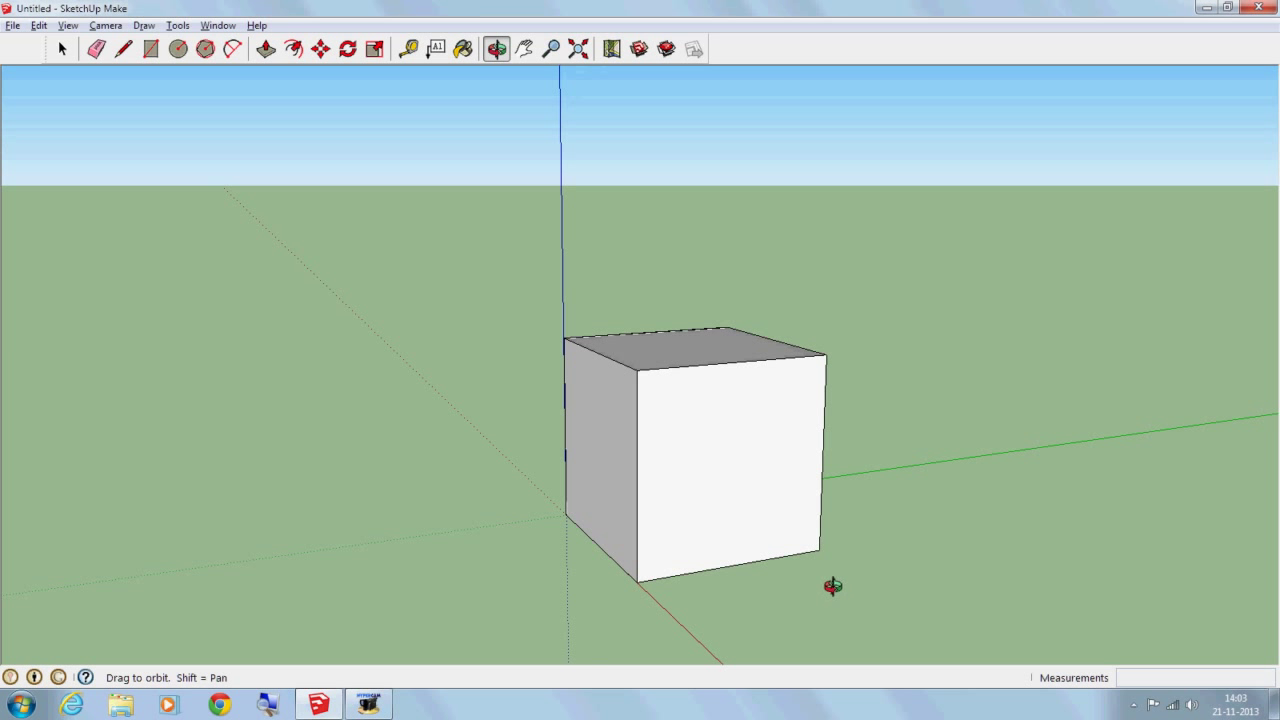
drag(777, 604, 1019, 590)
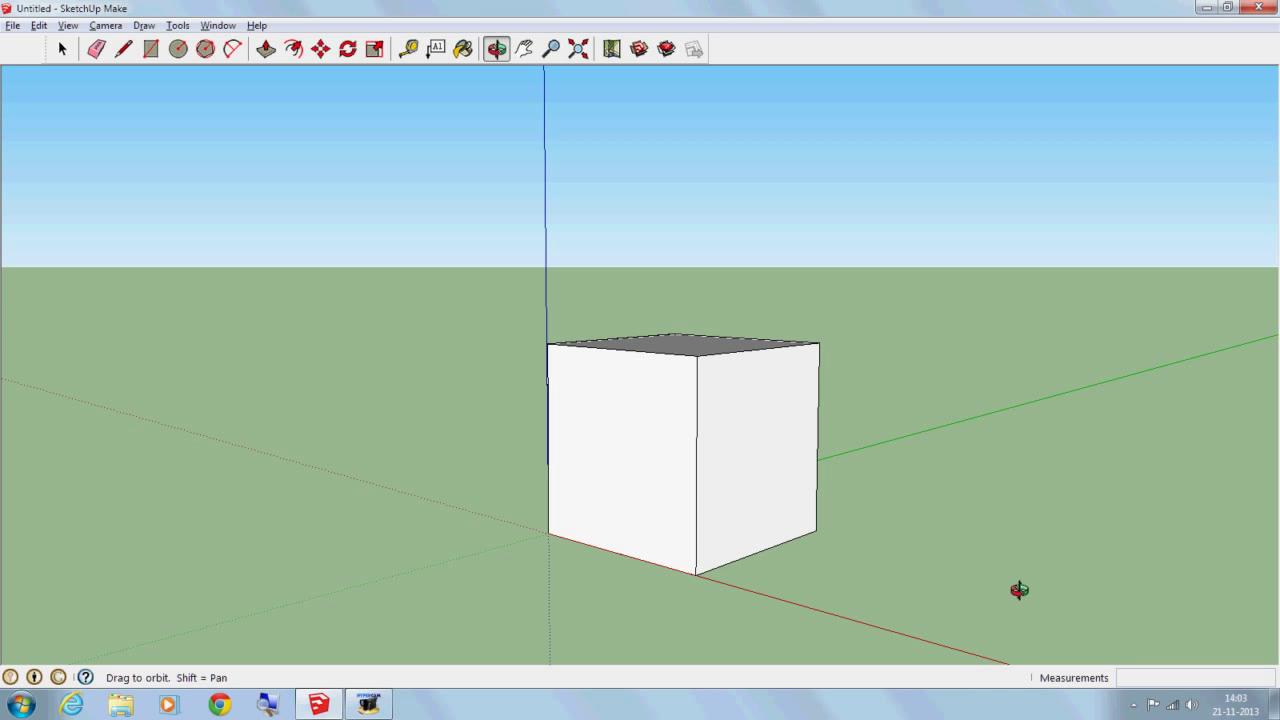